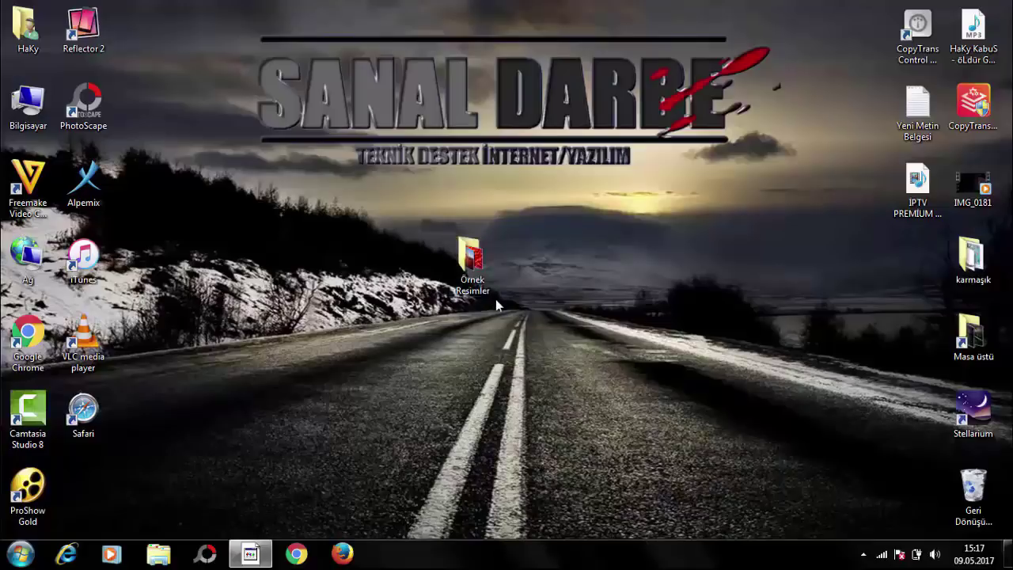
Open the Örnek Resimler folder on the desktop, select all its photos to review them, and close the folder.
{"action": "left_click", "coordinate": [479, 269]}
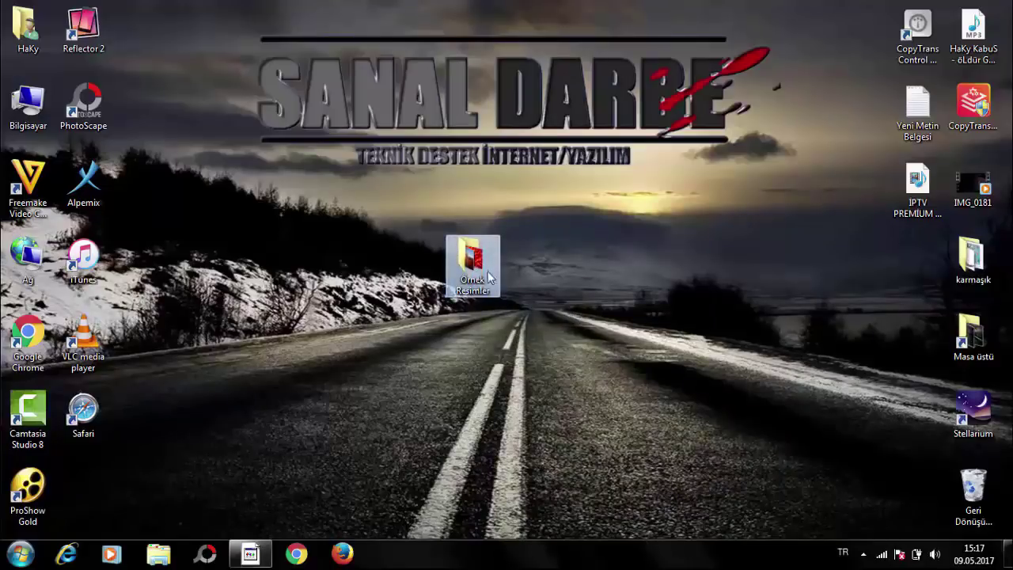
{"action": "double_click", "coordinate": [489, 277]}
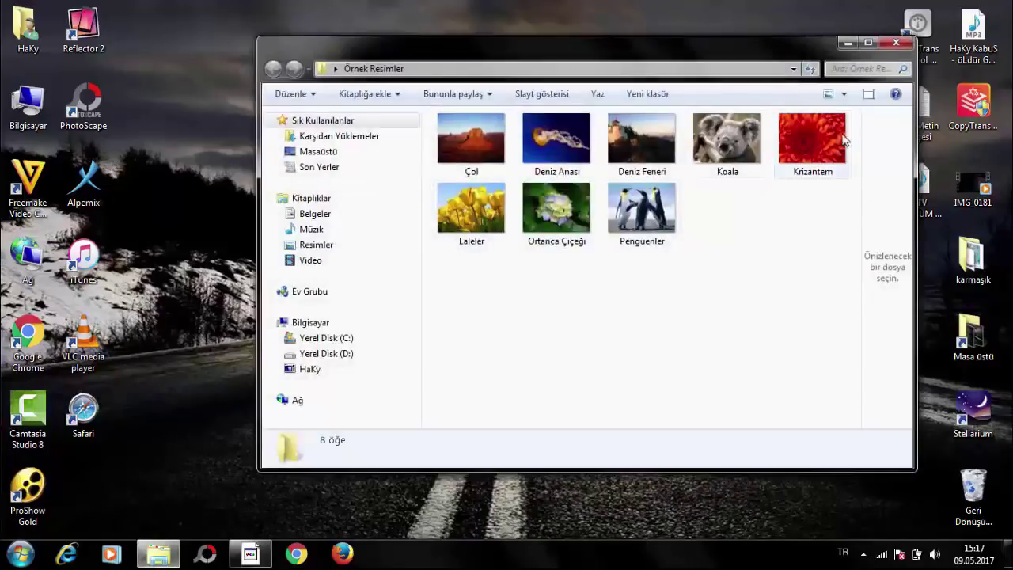
{"action": "left_click_drag", "start_coordinate": [475, 270], "coordinate": [837, 147]}
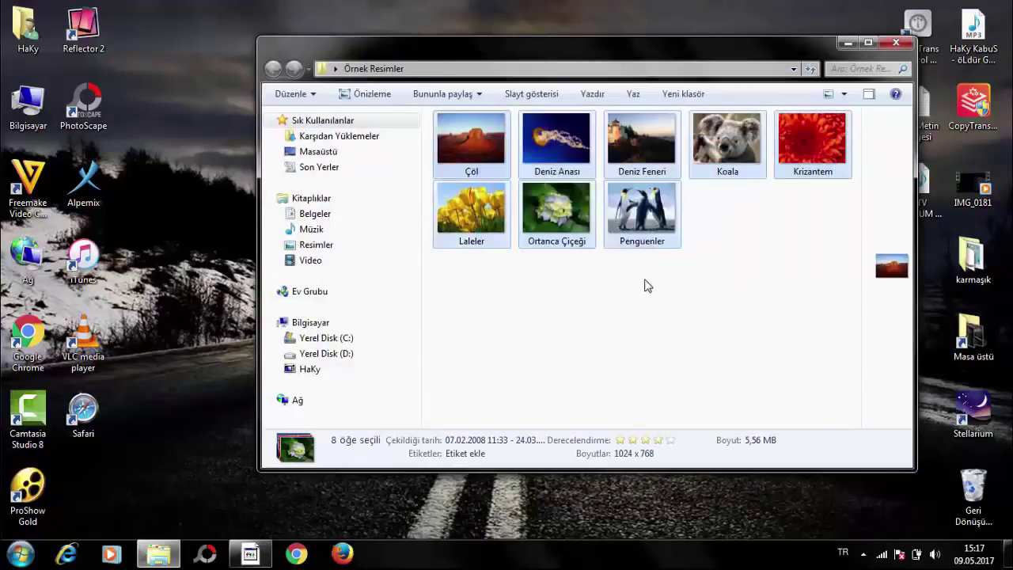
{"action": "left_click", "coordinate": [894, 43]}
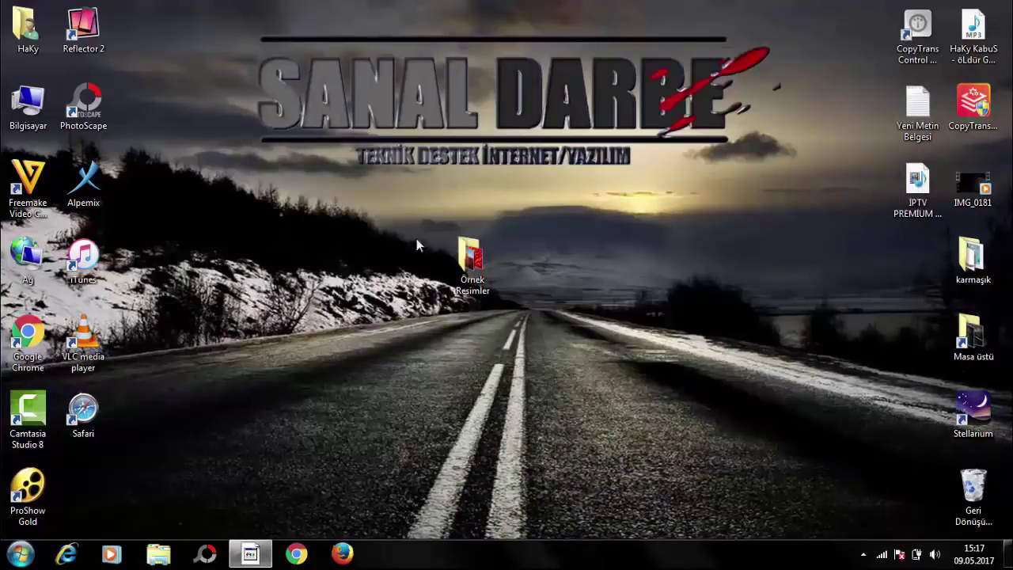
Open iTunes, check the connected iPhone's Fotoğraflar settings, and close iTunes.
{"action": "double_click", "coordinate": [83, 255]}
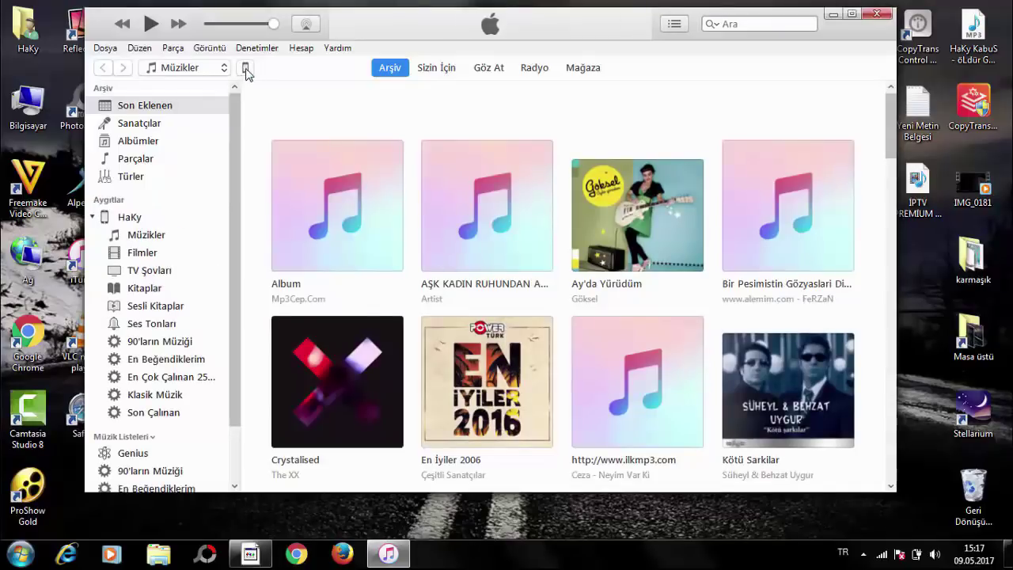
{"action": "left_click", "coordinate": [246, 72]}
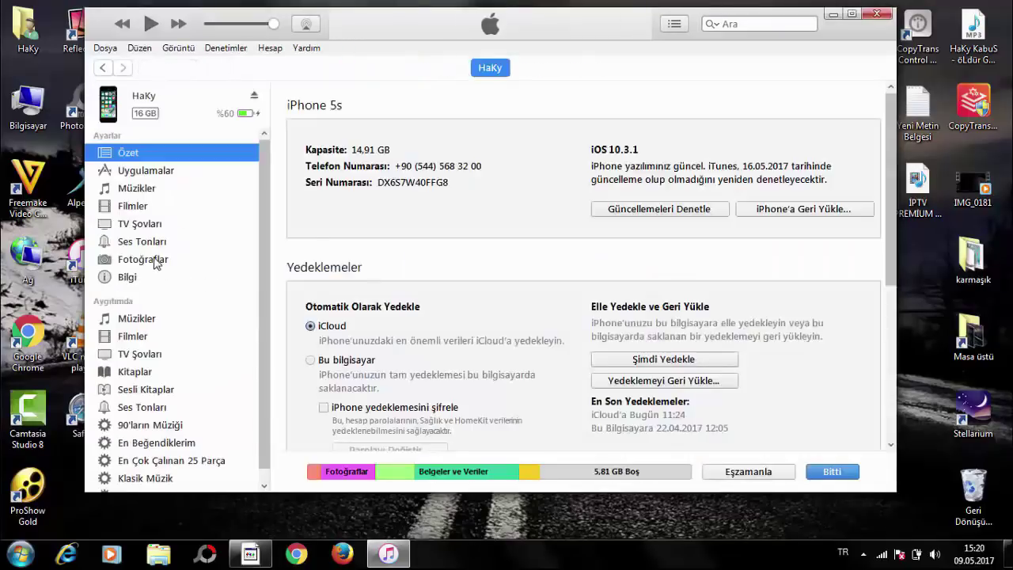
{"action": "left_click", "coordinate": [156, 261]}
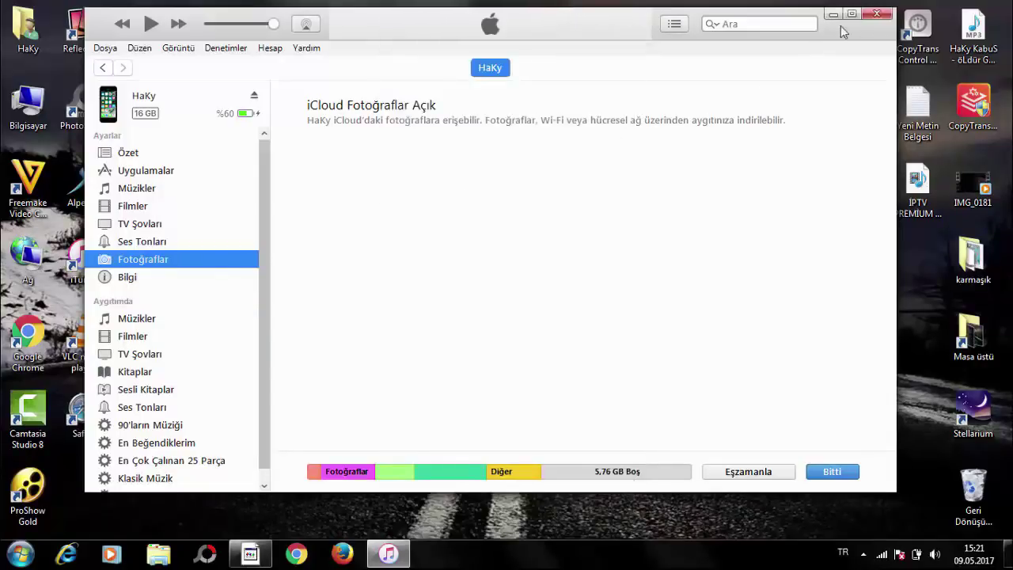
{"action": "left_click", "coordinate": [877, 13]}
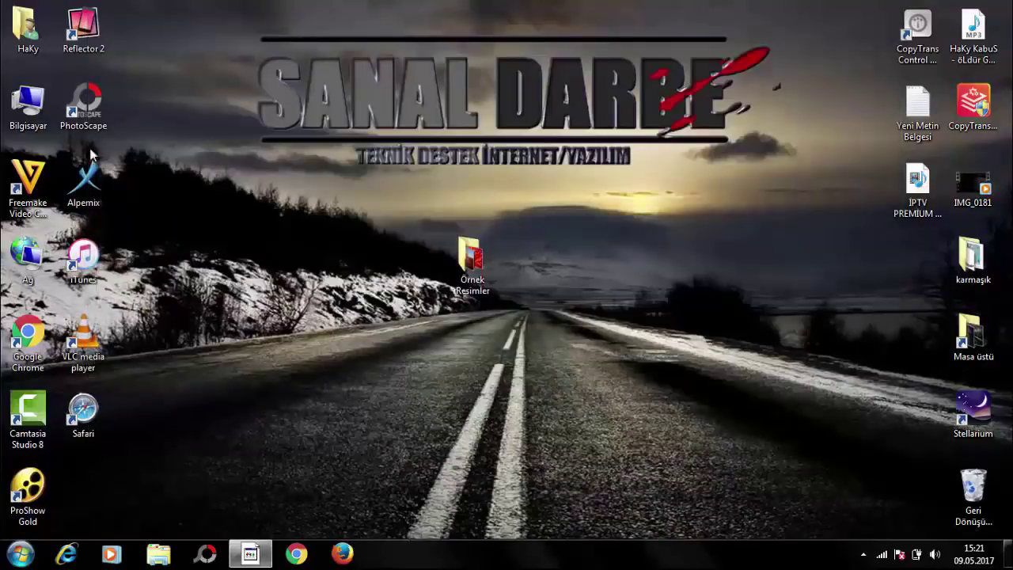
Reopen iTunes and enable Fotoğrafları Eşzamanla in the connected iPhone's photo settings.
{"action": "double_click", "coordinate": [83, 254]}
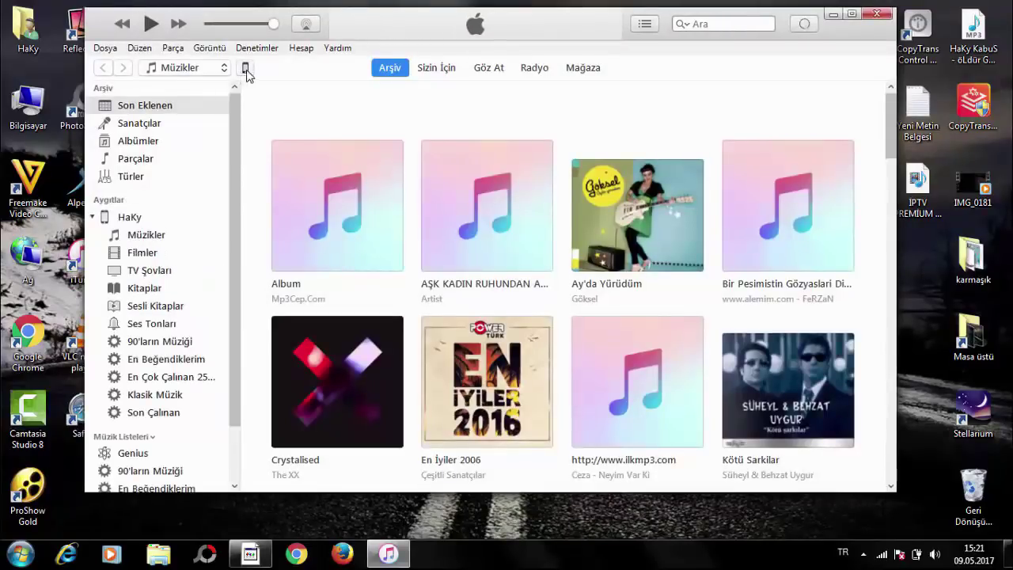
{"action": "left_click", "coordinate": [245, 69]}
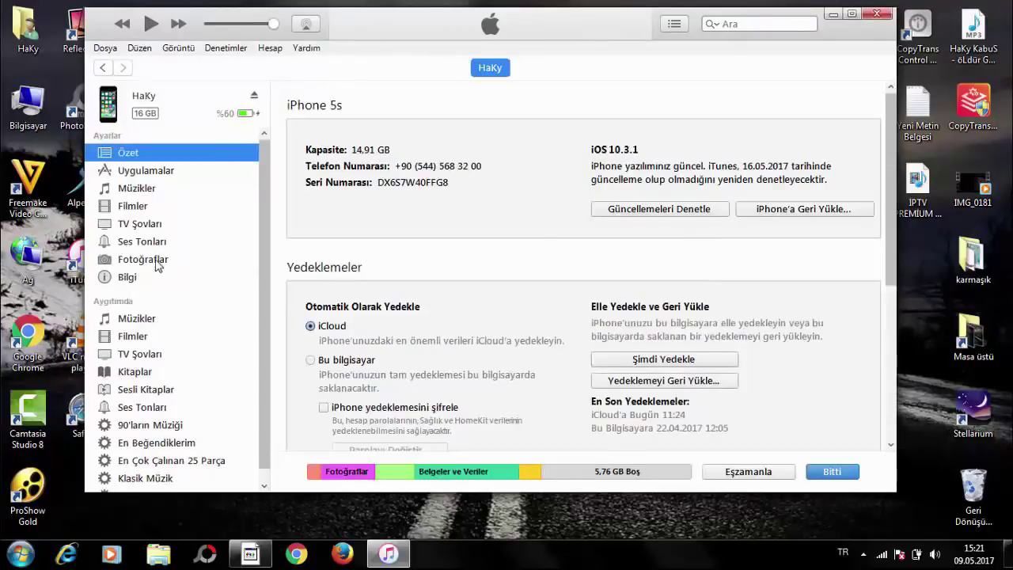
{"action": "left_click", "coordinate": [160, 264]}
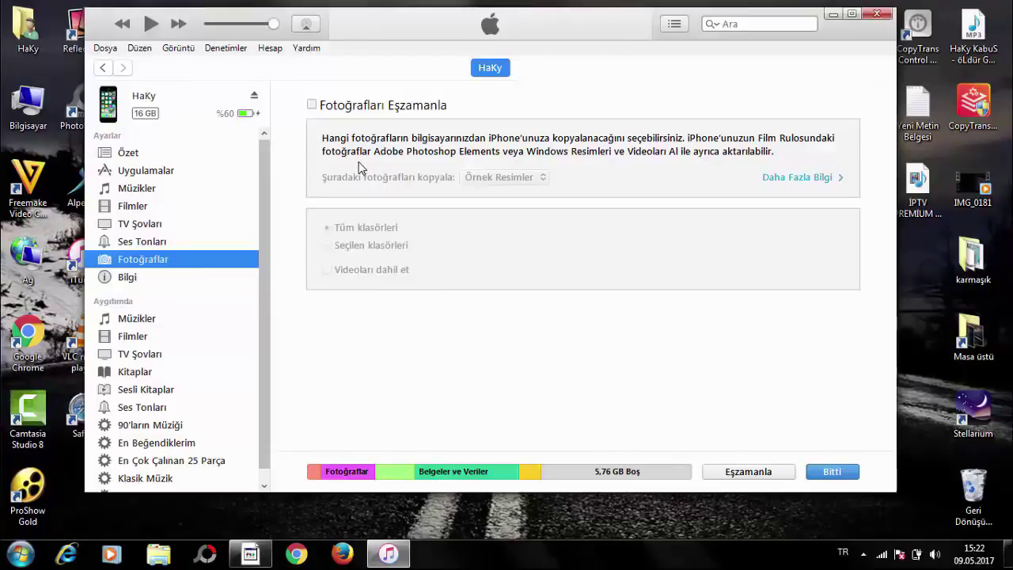
{"action": "left_click", "coordinate": [313, 105]}
Choose the desktop's Örnek Resimler folder as the photo source and apply the sync, agreeing to delete and replace existing synced photos.
{"action": "left_click", "coordinate": [503, 177]}
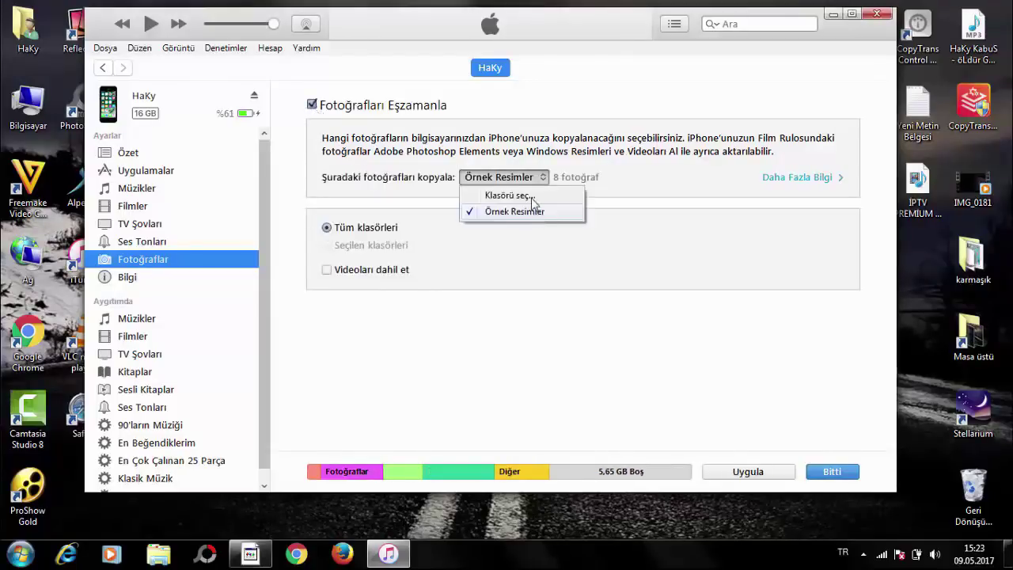
{"action": "left_click", "coordinate": [530, 210]}
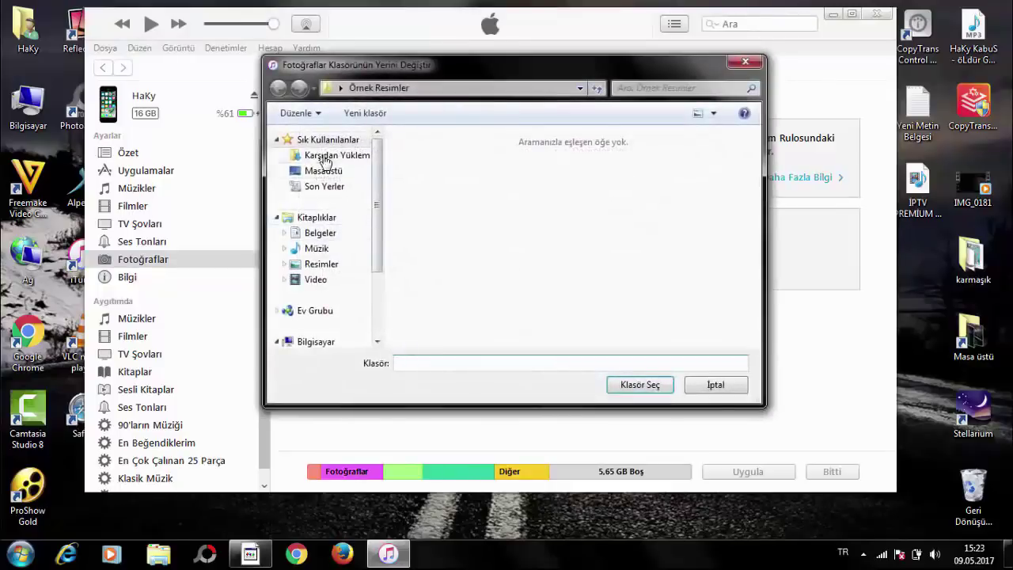
{"action": "left_click", "coordinate": [330, 173]}
{"action": "left_click", "coordinate": [500, 309]}
{"action": "scroll", "coordinate": [501, 306], "scroll_direction": "down", "scroll_amount": 3}
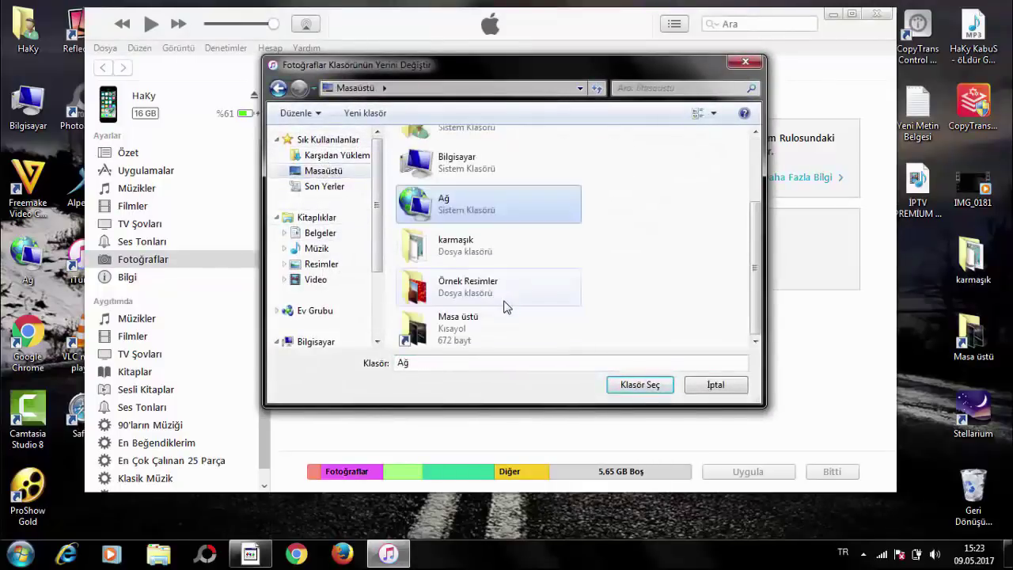
{"action": "left_click", "coordinate": [498, 289]}
{"action": "left_click", "coordinate": [654, 387]}
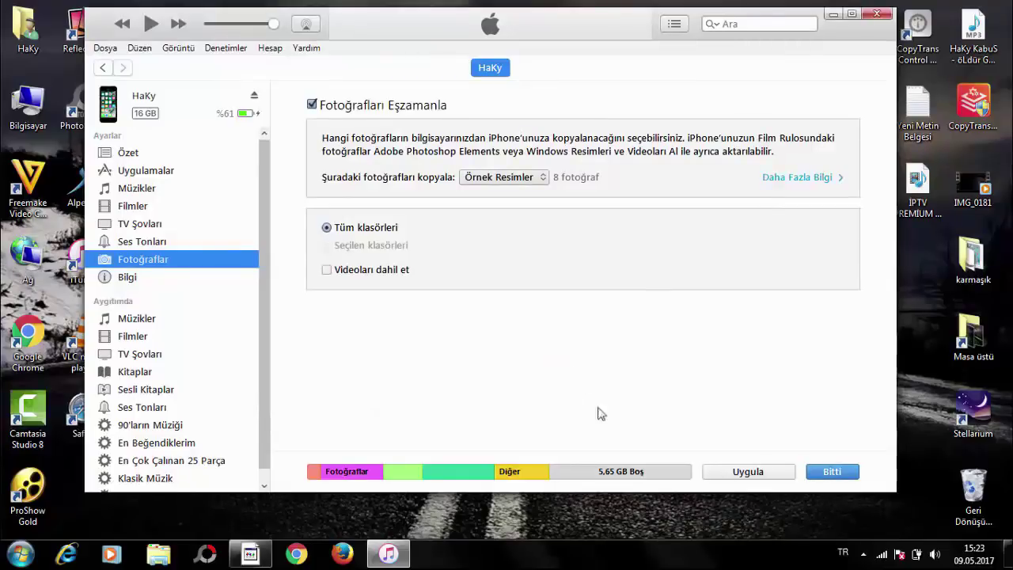
{"action": "left_click", "coordinate": [744, 474]}
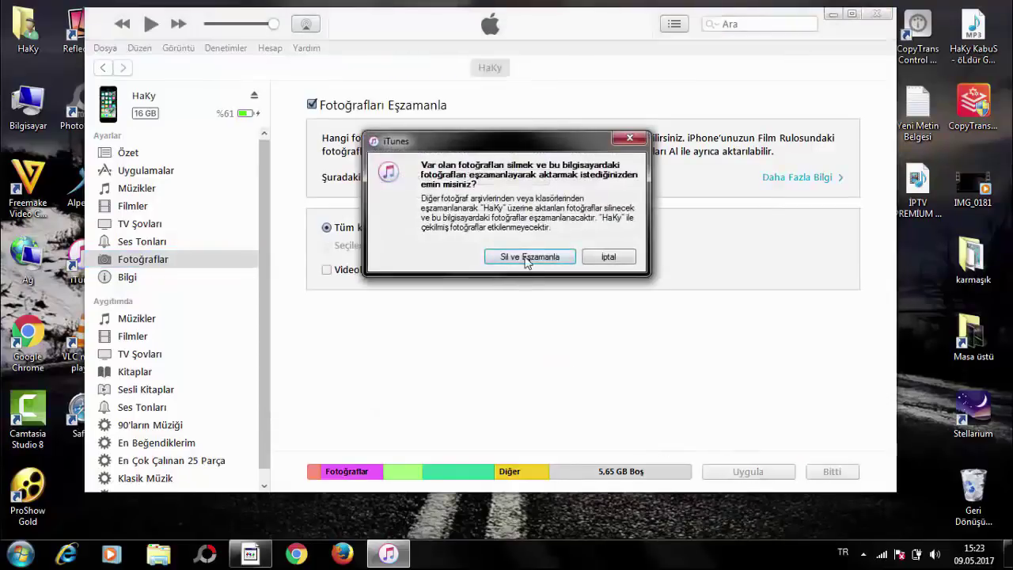
{"action": "left_click", "coordinate": [527, 259]}
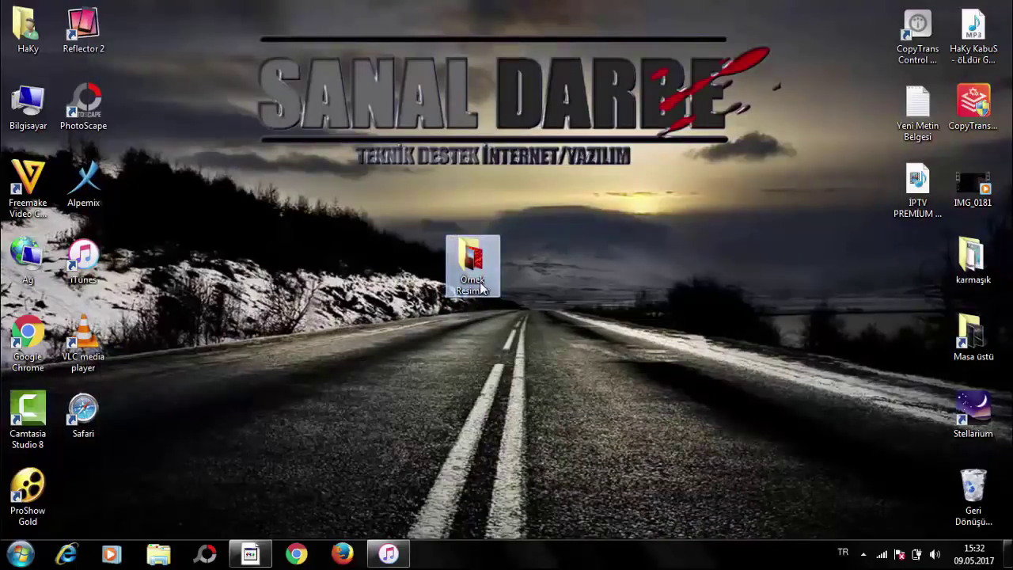
Delete everything inside the desktop's Örnek Resimler folder, including iPod Photo Cache, and close the folder.
{"action": "double_click", "coordinate": [479, 285]}
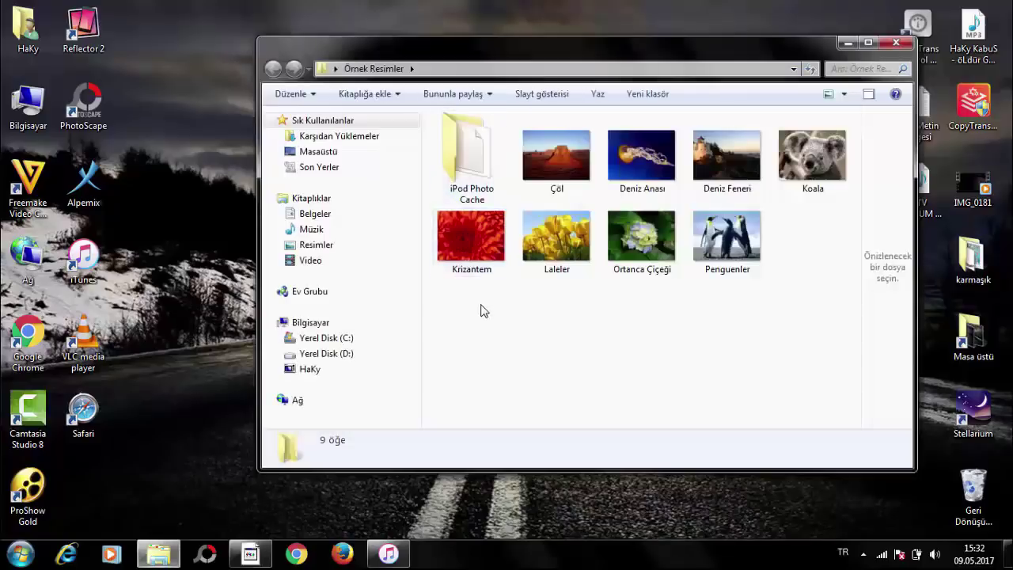
{"action": "left_click_drag", "start_coordinate": [477, 303], "coordinate": [884, 145]}
{"action": "right_click", "coordinate": [809, 142]}
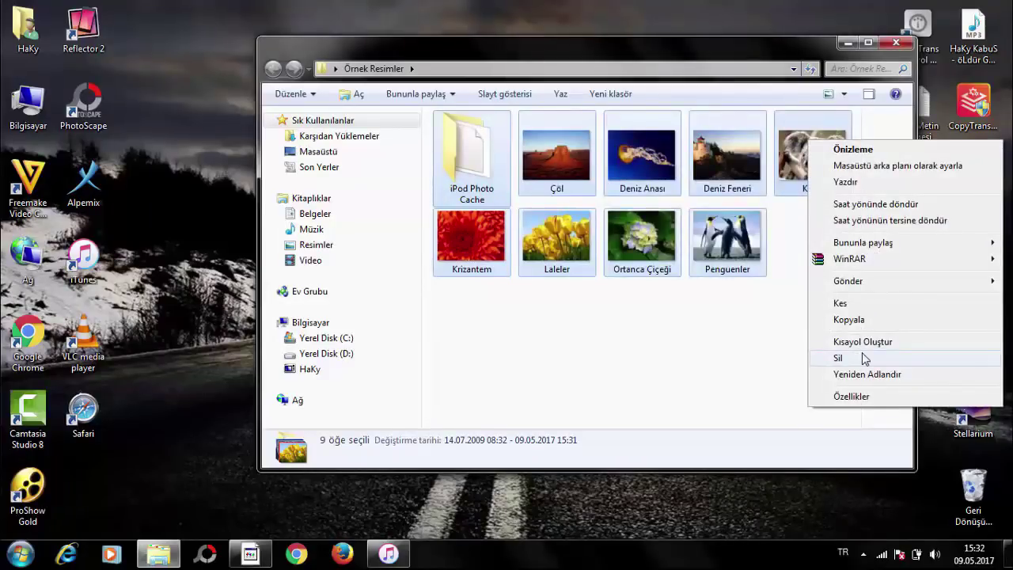
{"action": "left_click", "coordinate": [864, 358]}
{"action": "left_click", "coordinate": [572, 287]}
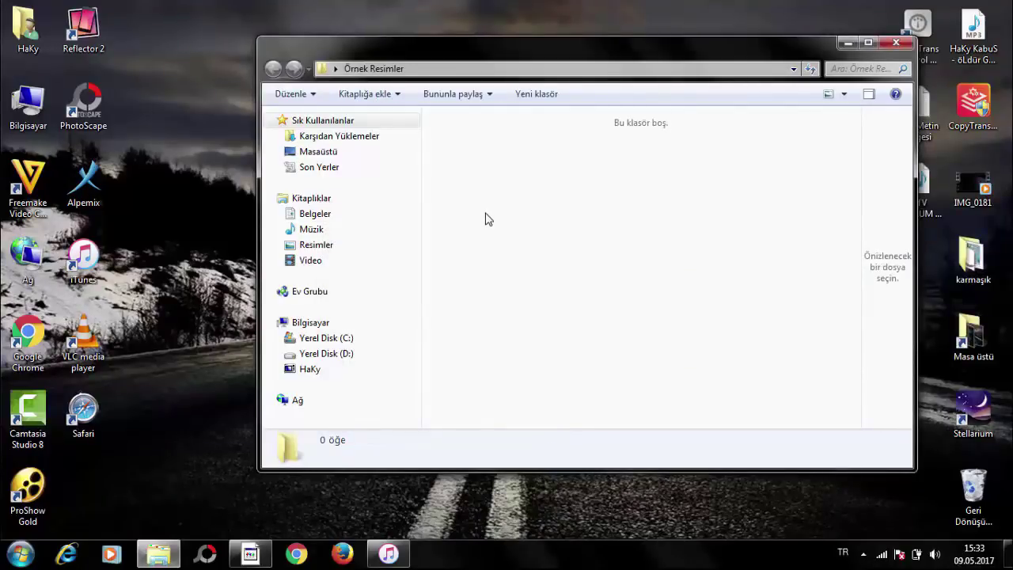
{"action": "left_click", "coordinate": [895, 50]}
{"action": "left_click", "coordinate": [485, 288]}
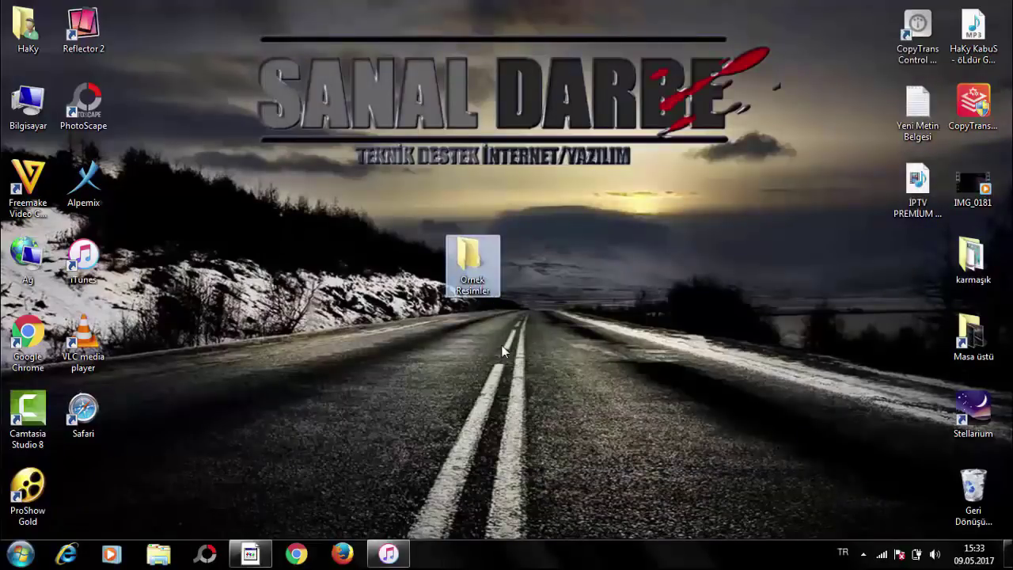
Return to iTunes and switch Fotoğrafları Eşzamanla off and back on, choosing Fotoğrafları Sil for the previously synced photos.
{"action": "left_click", "coordinate": [387, 554]}
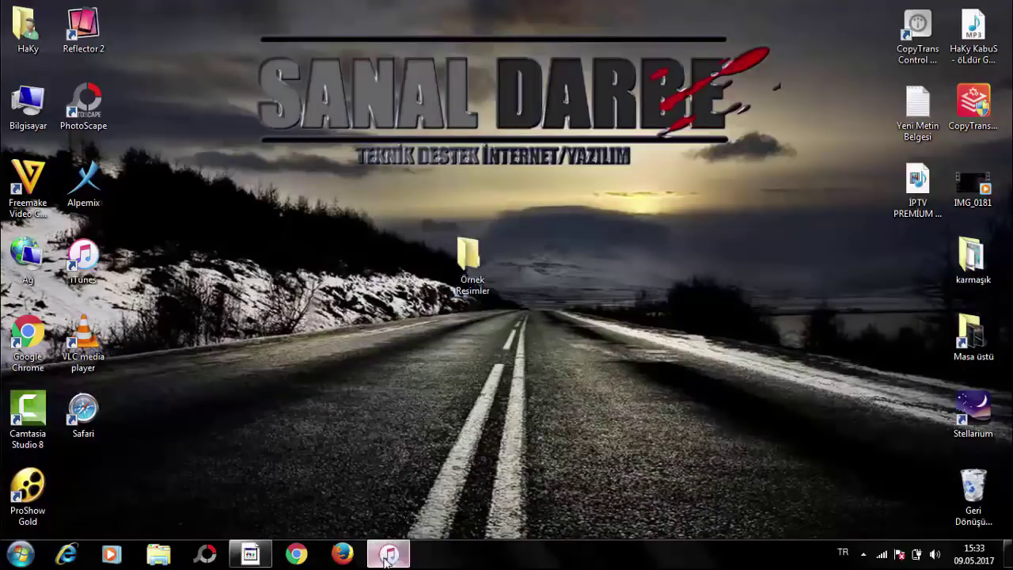
{"action": "left_click", "coordinate": [324, 107]}
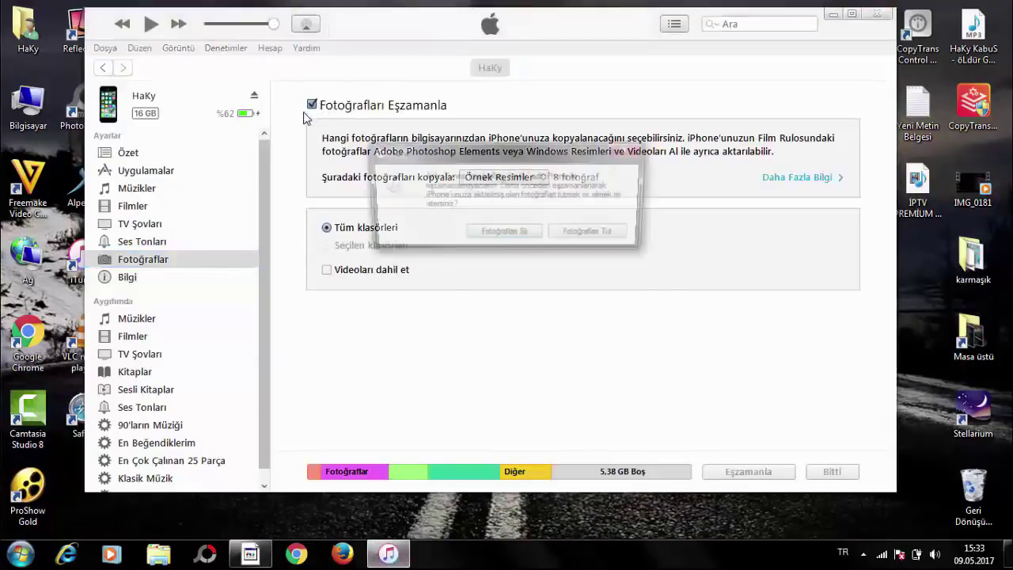
{"action": "left_click", "coordinate": [510, 232]}
{"action": "left_click", "coordinate": [313, 105]}
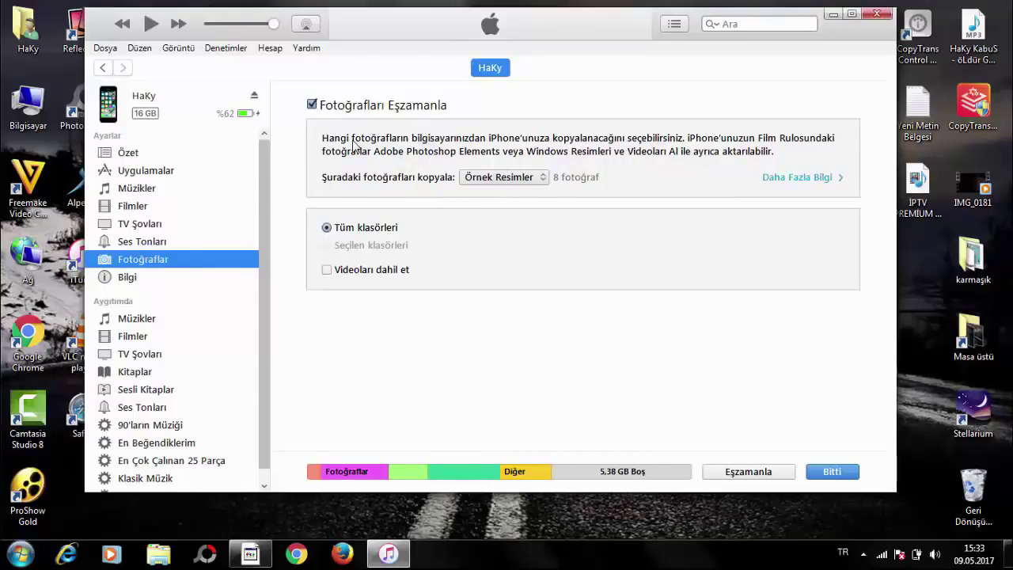
Reselect the emptied Örnek Resimler folder on the desktop as the photo source and sync the iPhone.
{"action": "left_click", "coordinate": [503, 178]}
{"action": "left_click", "coordinate": [532, 196]}
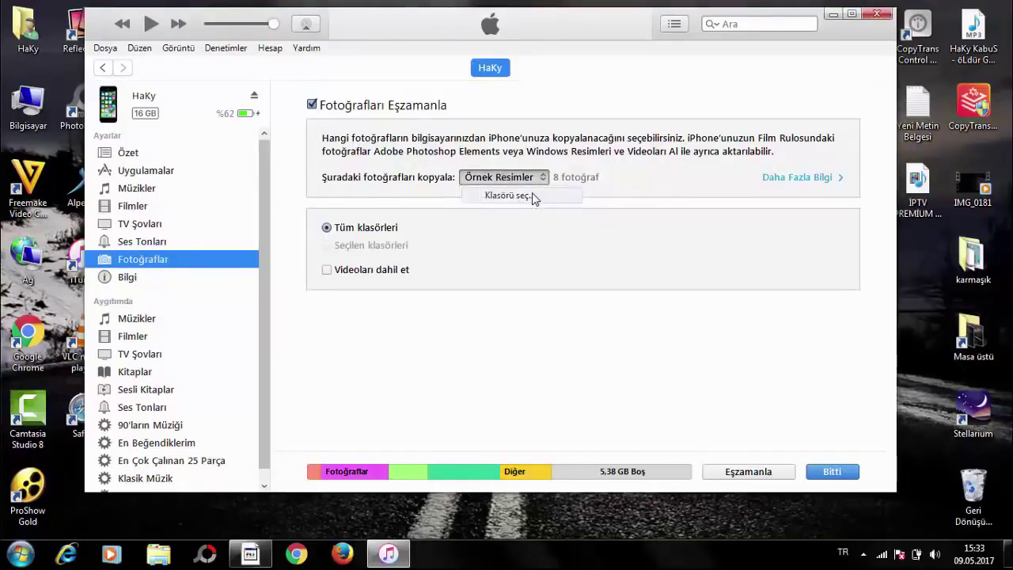
{"action": "left_click", "coordinate": [323, 170]}
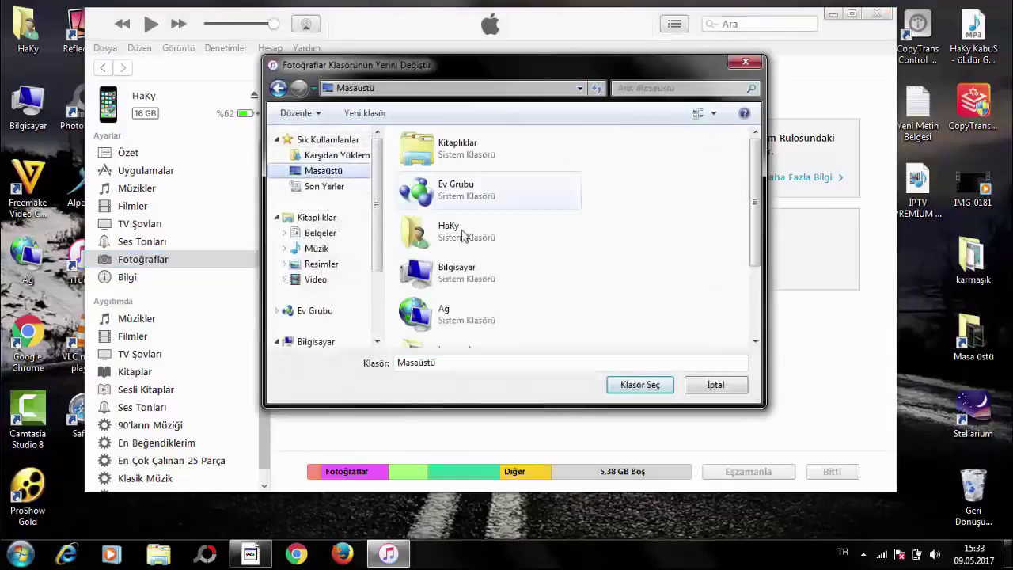
{"action": "left_click", "coordinate": [486, 277]}
{"action": "scroll", "coordinate": [490, 296], "scroll_direction": "down", "scroll_amount": 2}
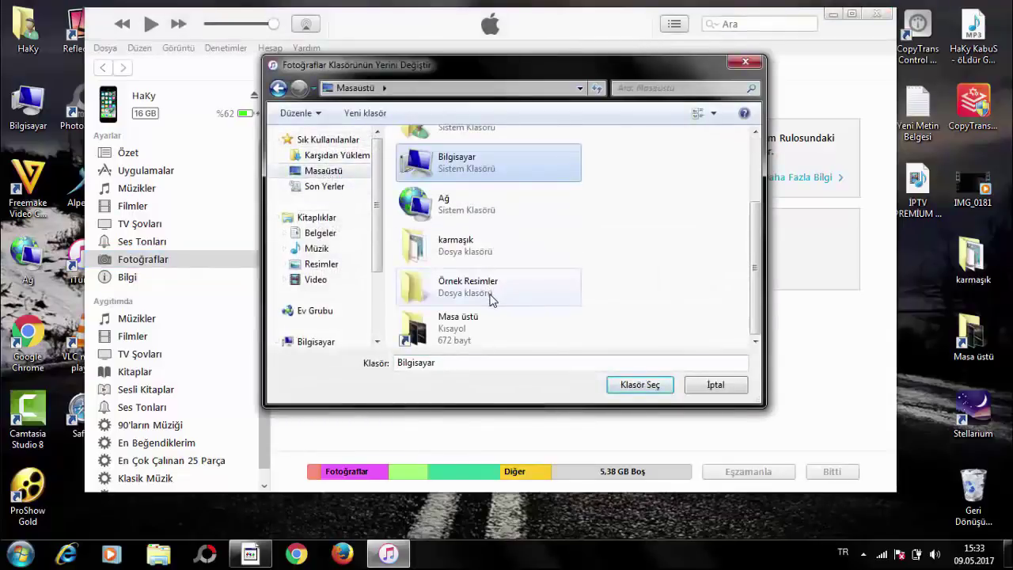
{"action": "left_click", "coordinate": [491, 294]}
{"action": "left_click", "coordinate": [663, 386]}
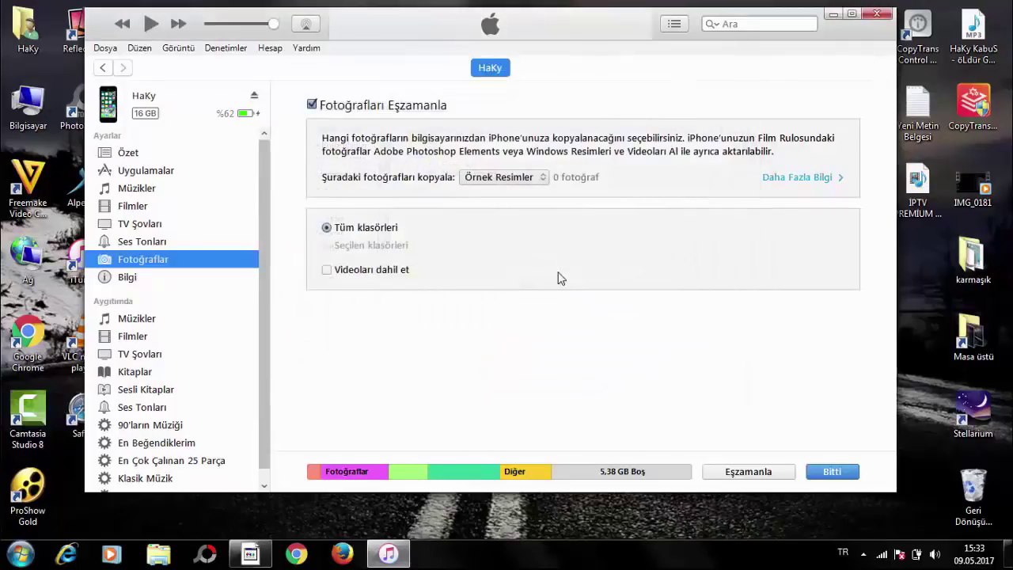
{"action": "left_click", "coordinate": [758, 472]}
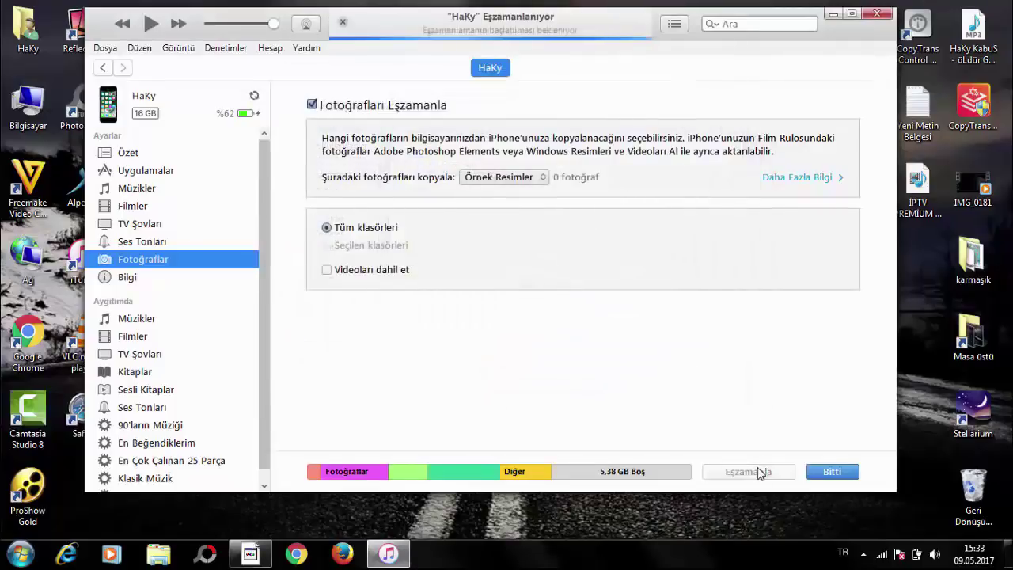